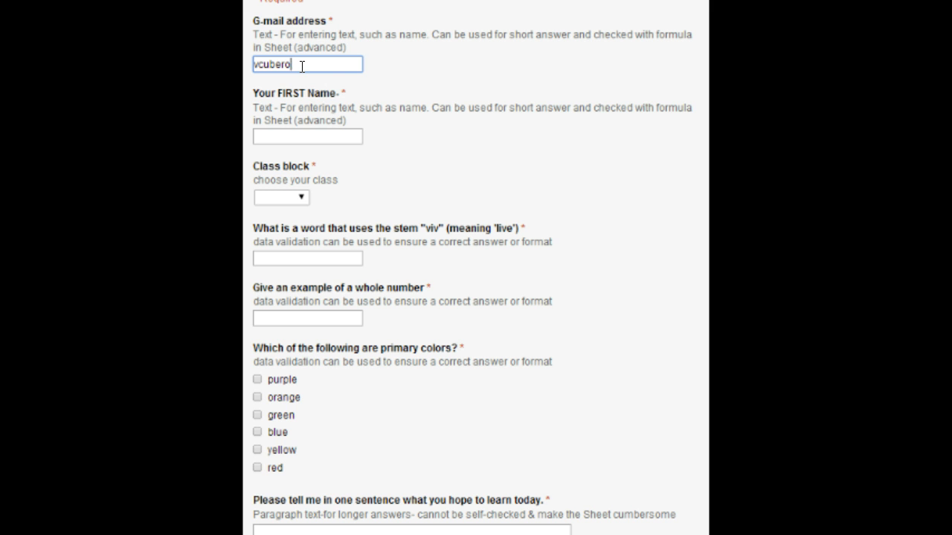
# - Try an incomplete entry in the G-mail address field, and complete it with the full e-mail address
pyautogui.write('@')
pyautogui.click(269, 136)
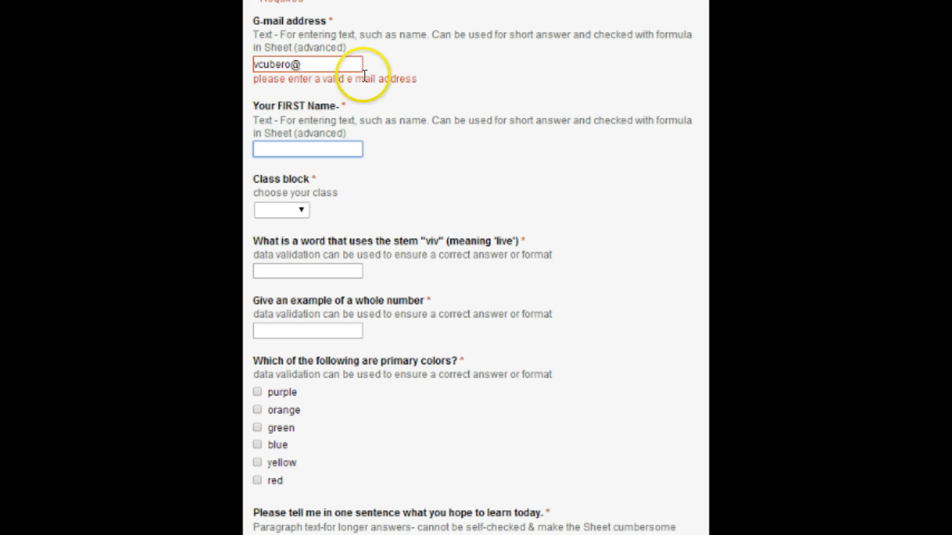
pyautogui.click(321, 67)
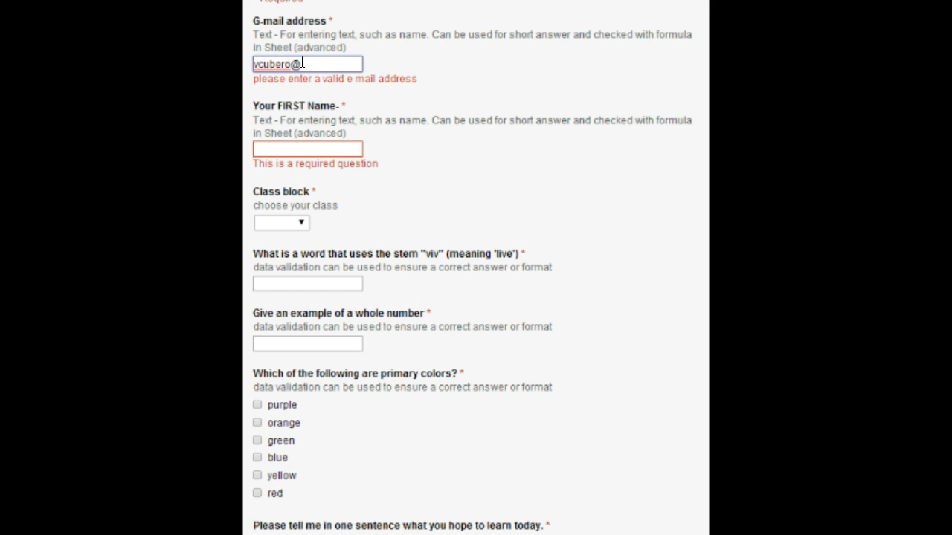
pyautogui.write('lcsnc.org')
pyautogui.click(275, 132)
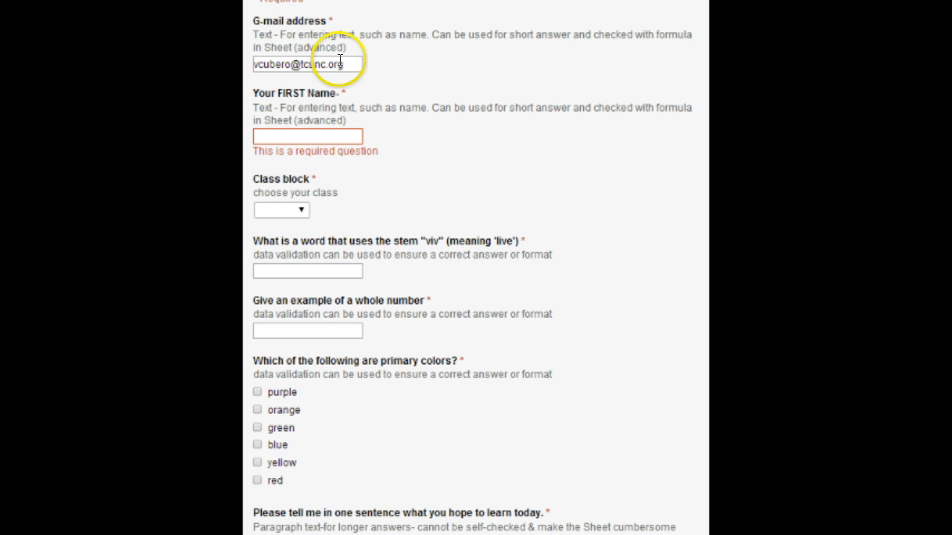
pyautogui.moveTo(350, 59)
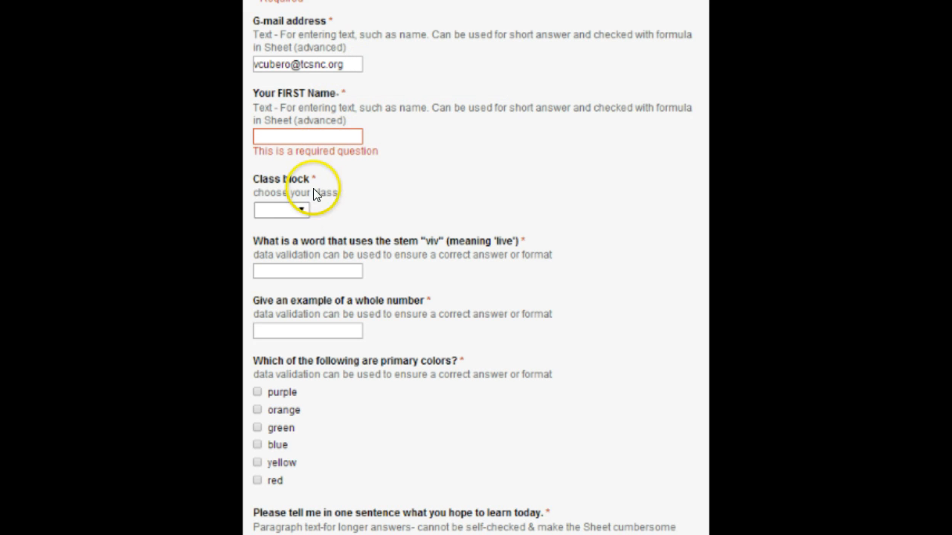
# - Try "lively" as the answer to the question about a word using the stem "viv"
pyautogui.scroll(-2, 304, 251)
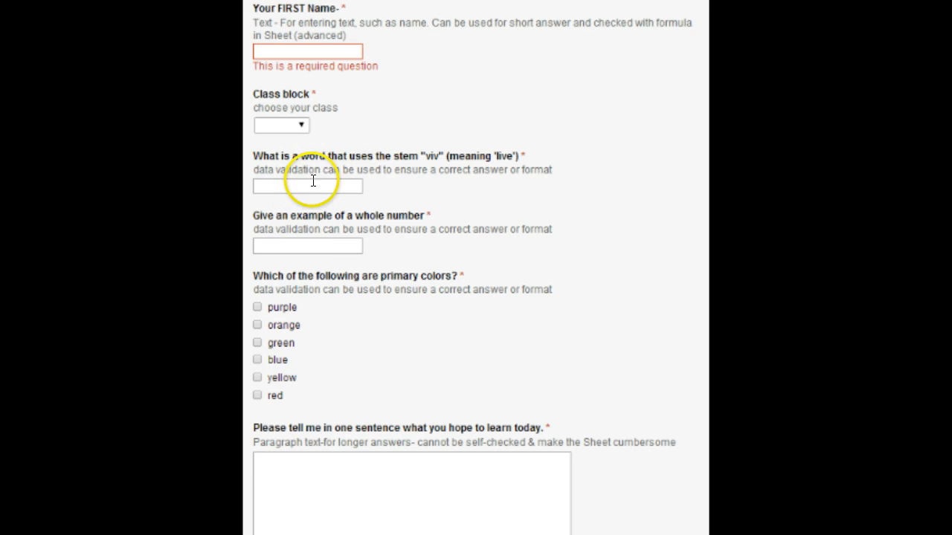
pyautogui.click(311, 184)
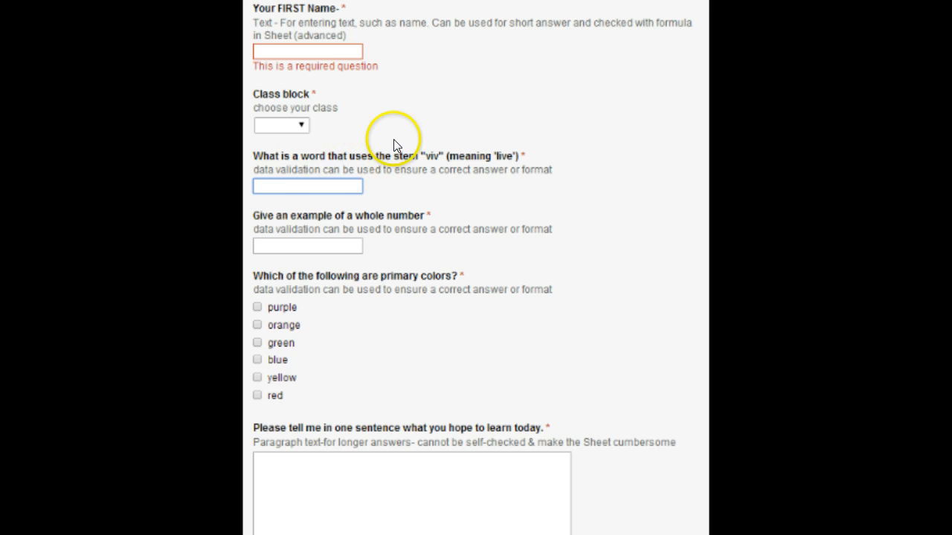
pyautogui.scroll(-2, 401, 141)
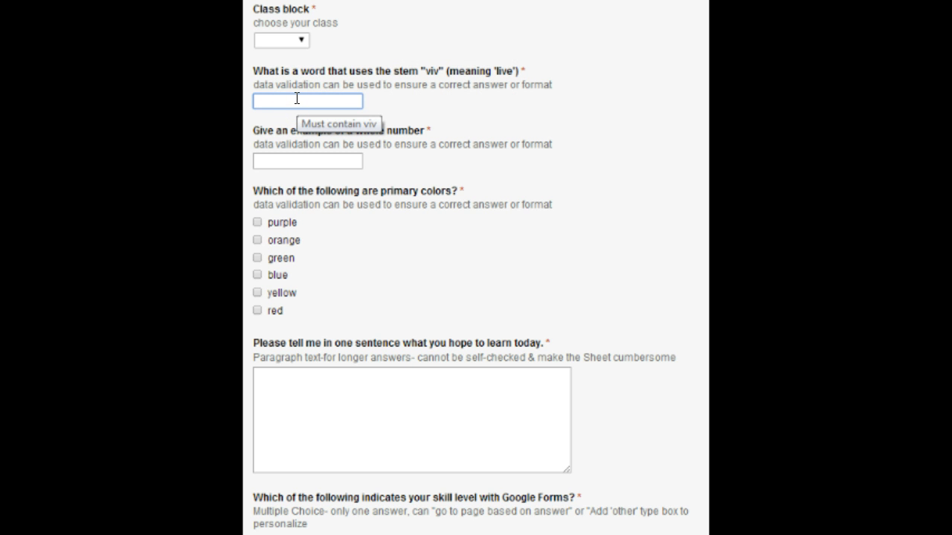
pyautogui.write('lively')
pyautogui.click(274, 147)
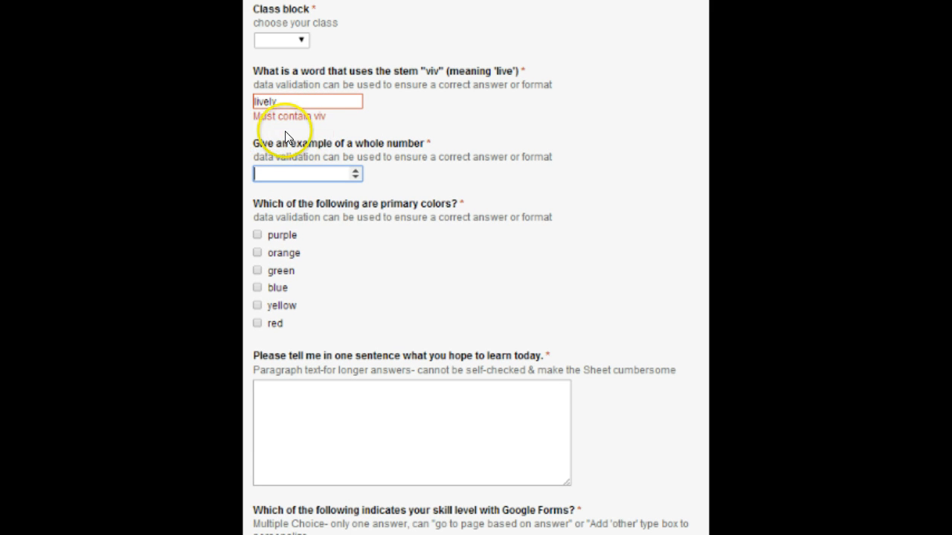
# - Replace the answer to the "viv" stem question with "vivisection"
pyautogui.doubleClick(266, 101)
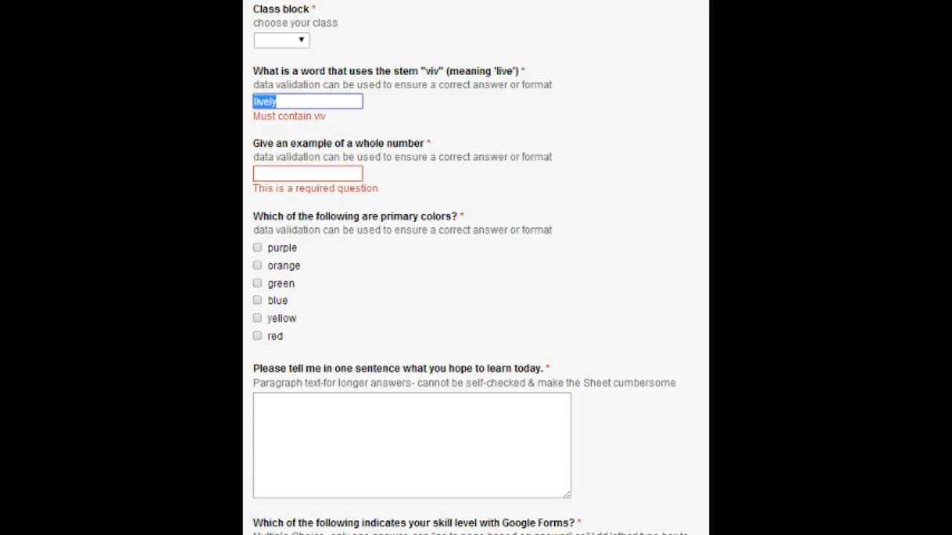
pyautogui.write('vivisections')
pyautogui.press('BackSpace')
pyautogui.click(307, 174)
pyautogui.click(260, 102)
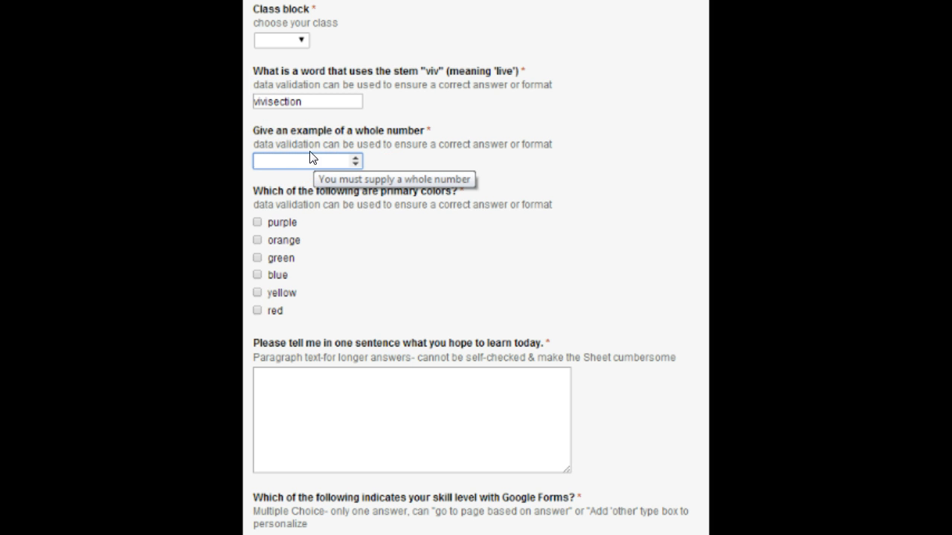
# - Try the fraction 1/2 as the answer to the whole number question
pyautogui.click(346, 162)
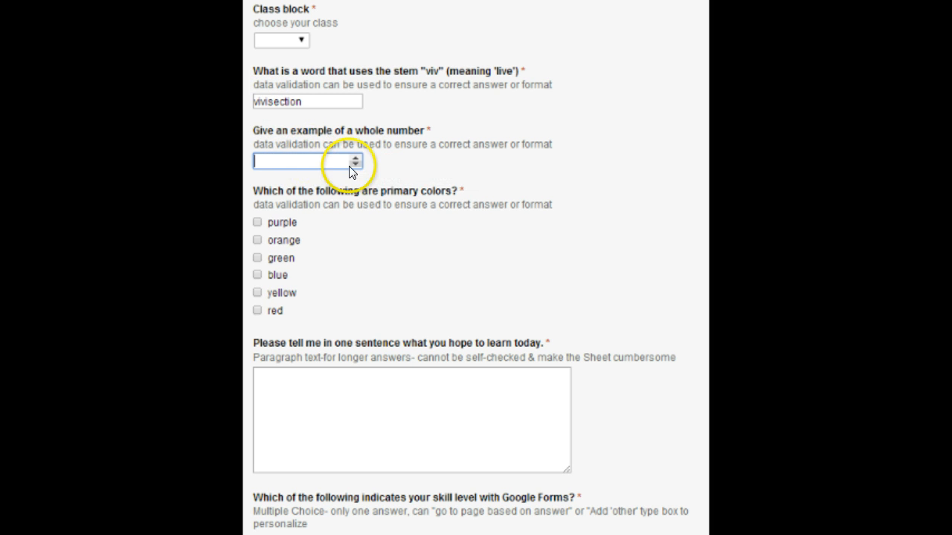
pyautogui.click(280, 157)
pyautogui.write('1/2')
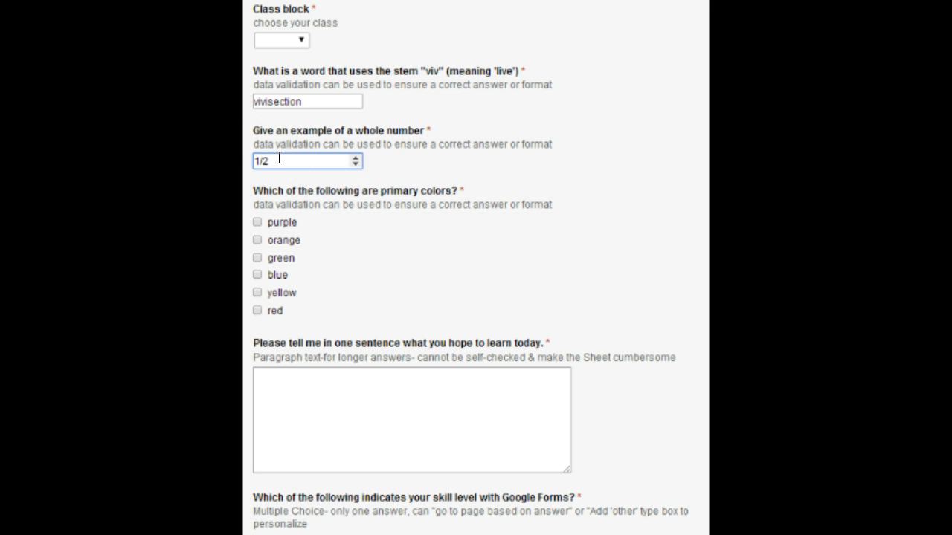
pyautogui.click(297, 176)
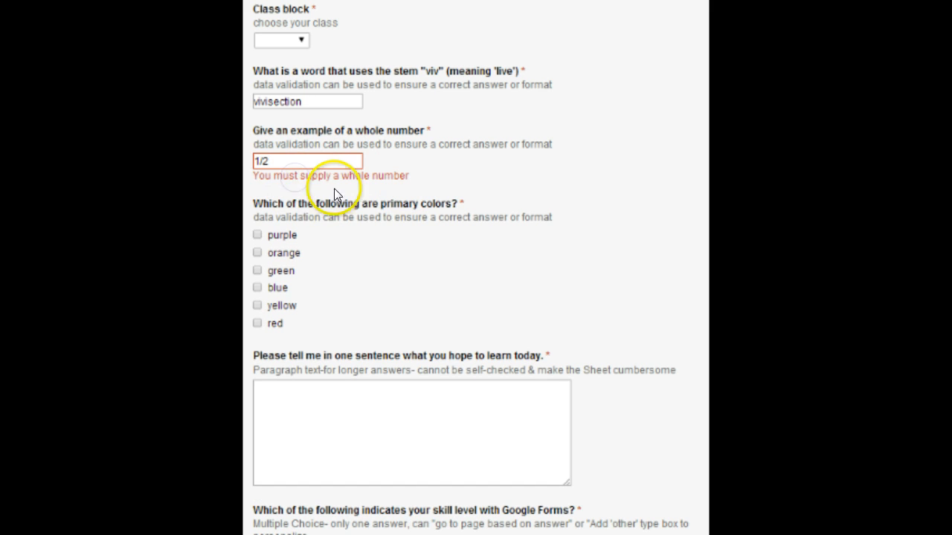
# - Replace the answer to the whole number question with 2
pyautogui.moveTo(297, 160); pyautogui.dragTo(257, 162)
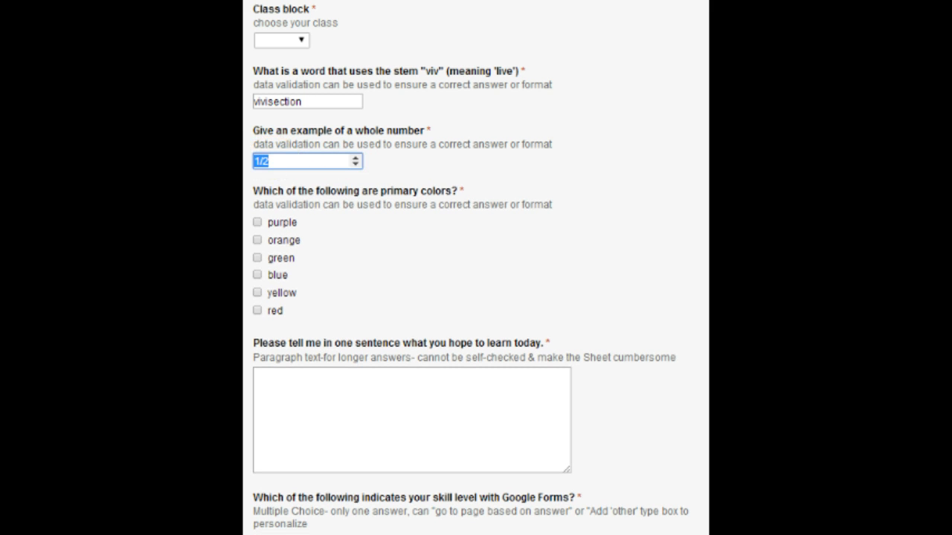
pyautogui.write('2')
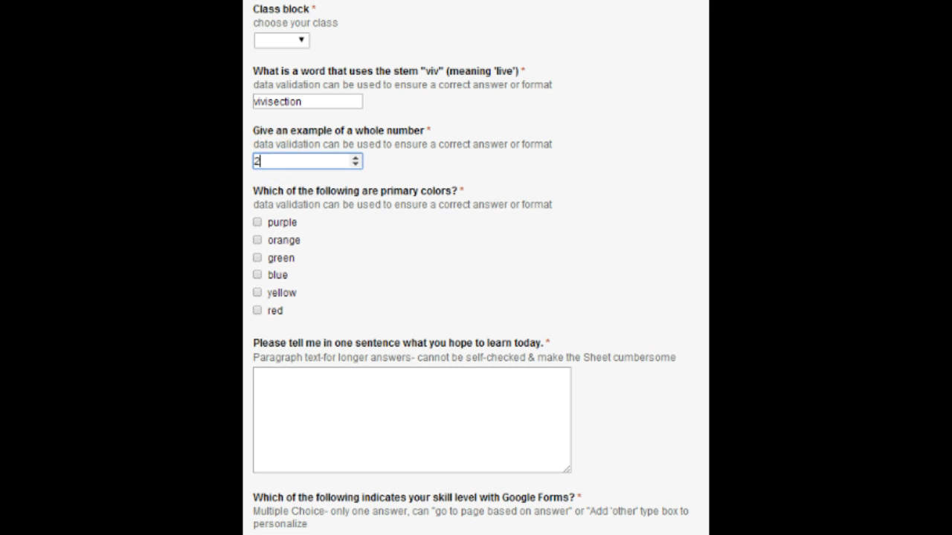
pyautogui.click(252, 178)
pyautogui.click(298, 99)
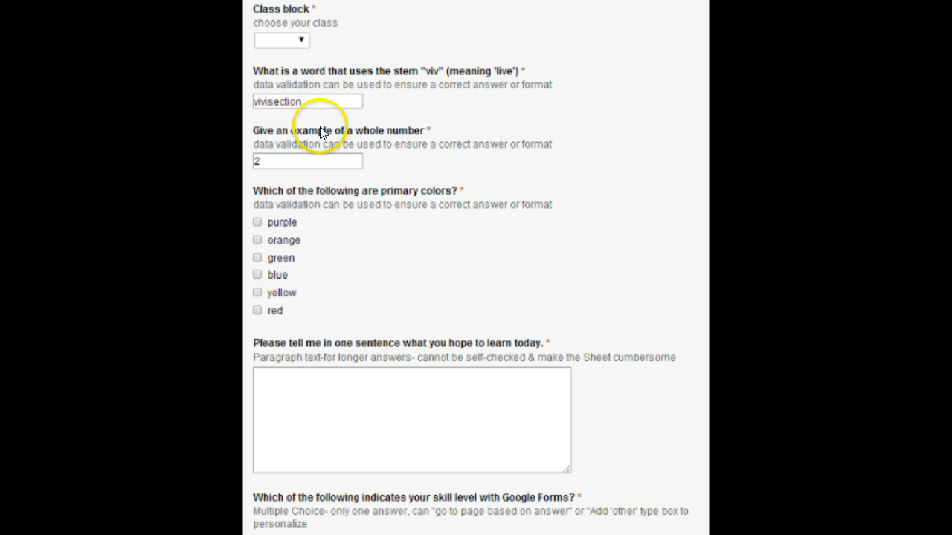
# - Raise the whole number answer to 5 in increments of one
pyautogui.click(352, 158)
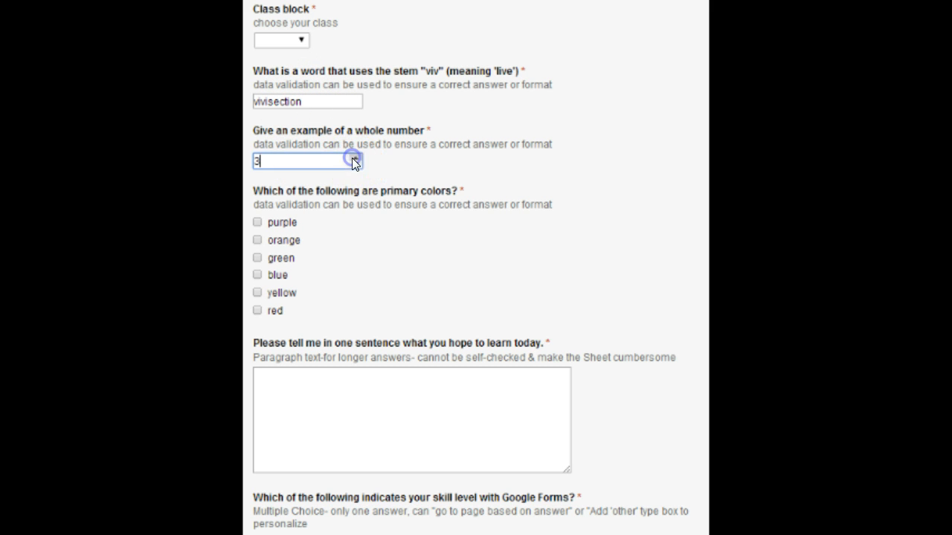
pyautogui.click(351, 158)
pyautogui.click(352, 157)
pyautogui.click(331, 176)
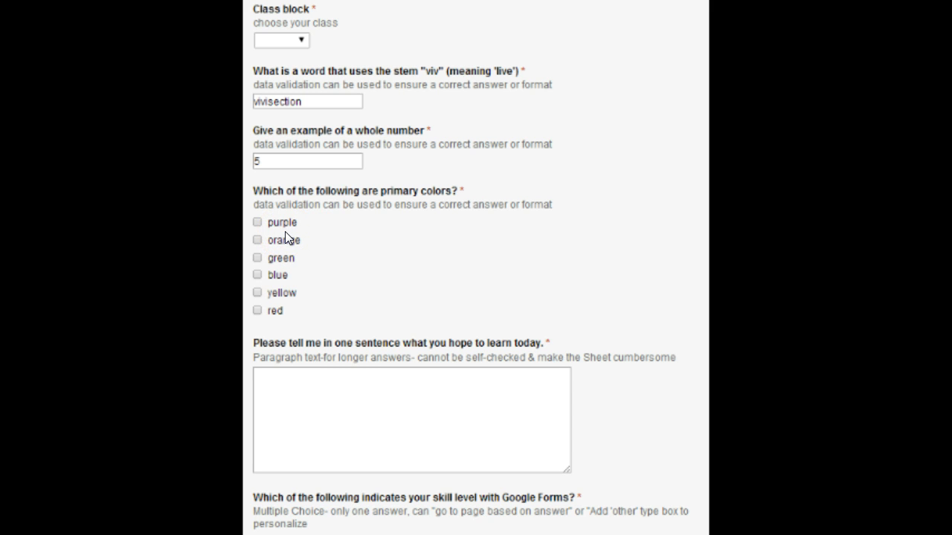
# - Try green alone for the primary colors question, and replace it with blue, yellow and red
pyautogui.click(258, 258)
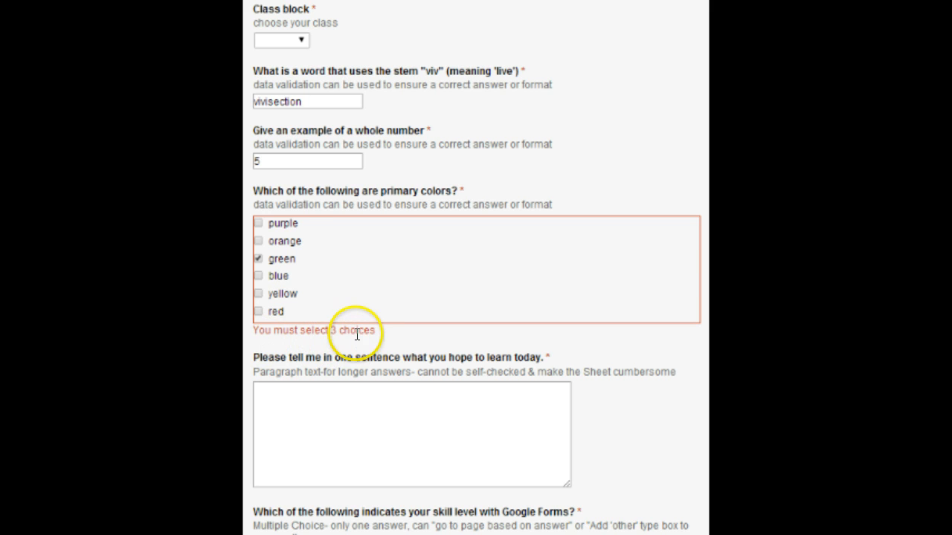
pyautogui.click(257, 259)
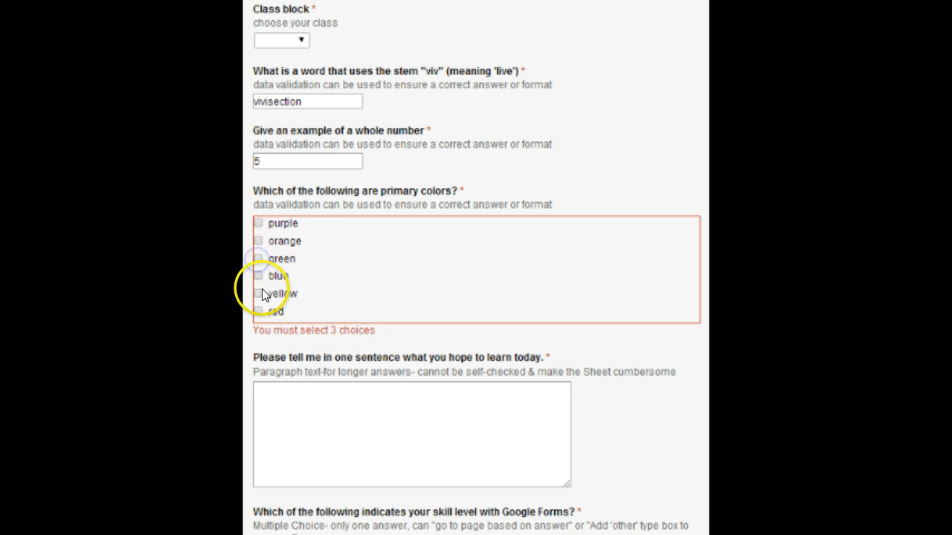
pyautogui.click(258, 275)
pyautogui.click(257, 294)
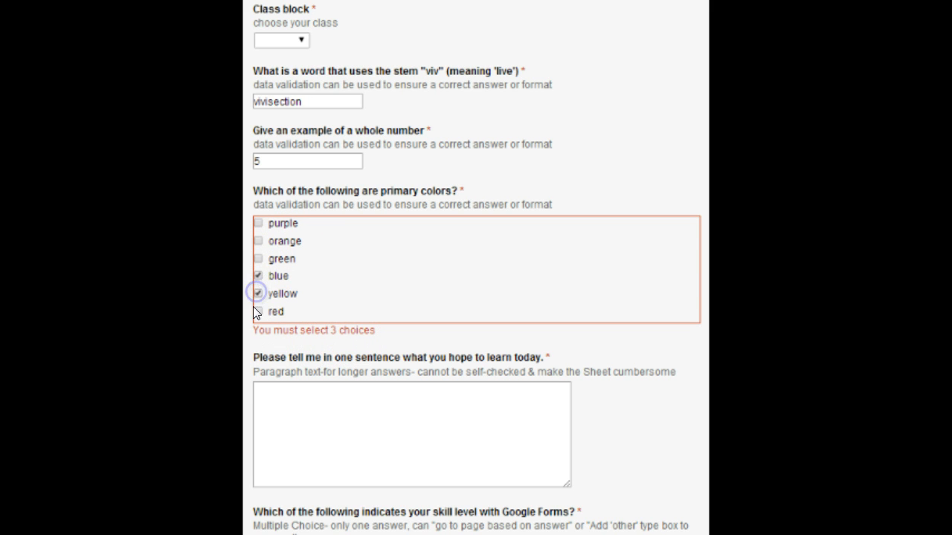
pyautogui.click(257, 311)
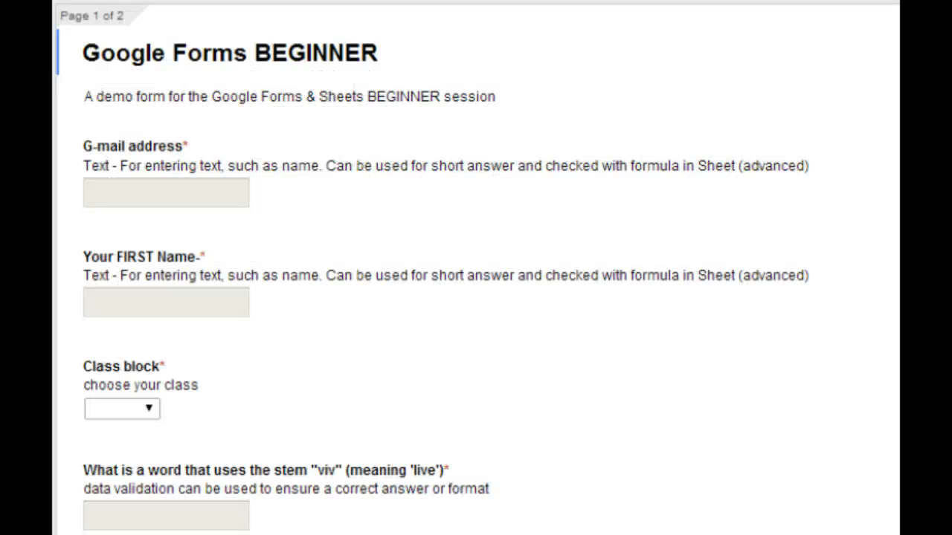
# - Open the G-mail address question for editing in the form editor and expand its advanced settings
pyautogui.moveTo(783, 304)
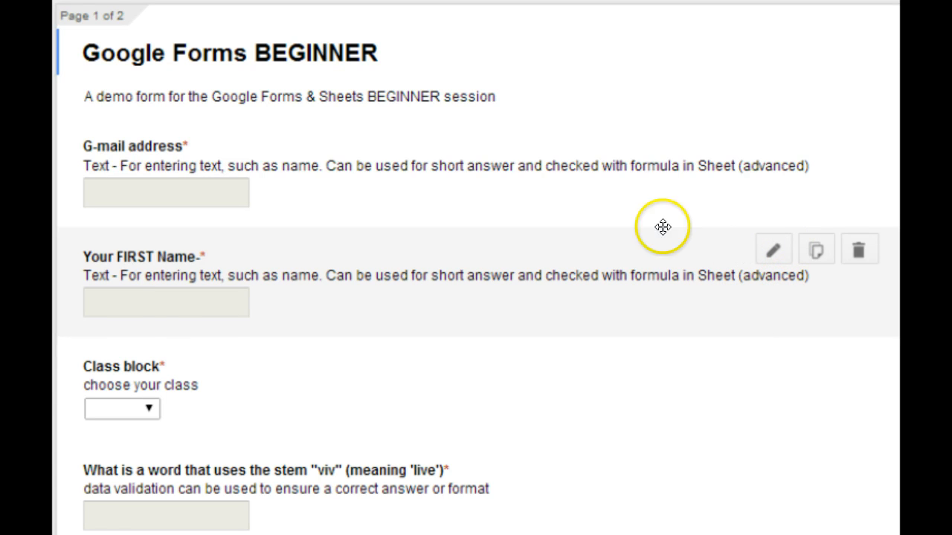
pyautogui.moveTo(122, 185)
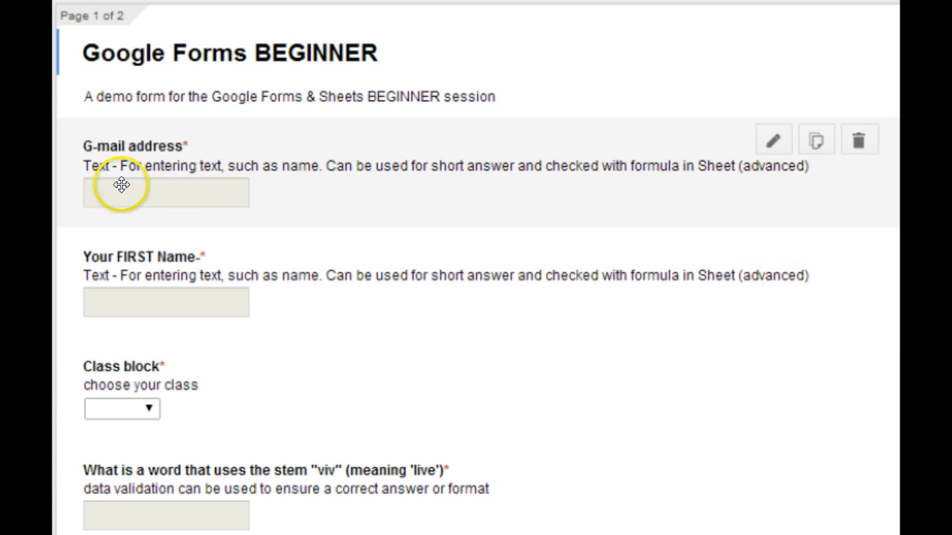
pyautogui.click(770, 141)
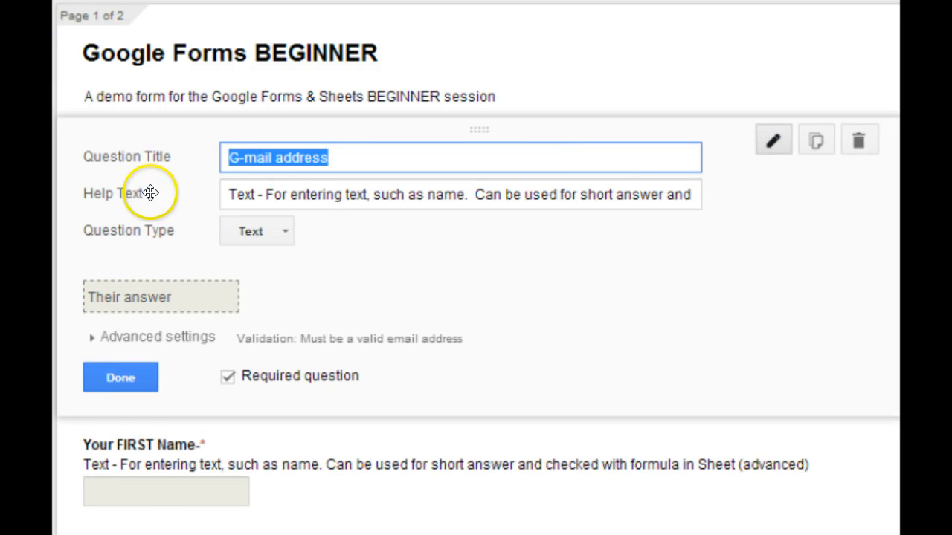
pyautogui.scroll(-2, 113, 279)
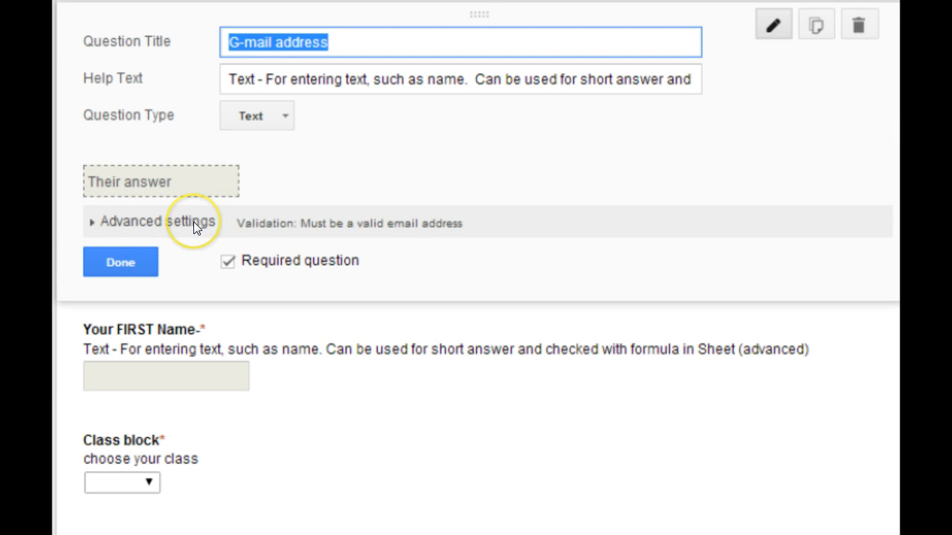
pyautogui.click(88, 221)
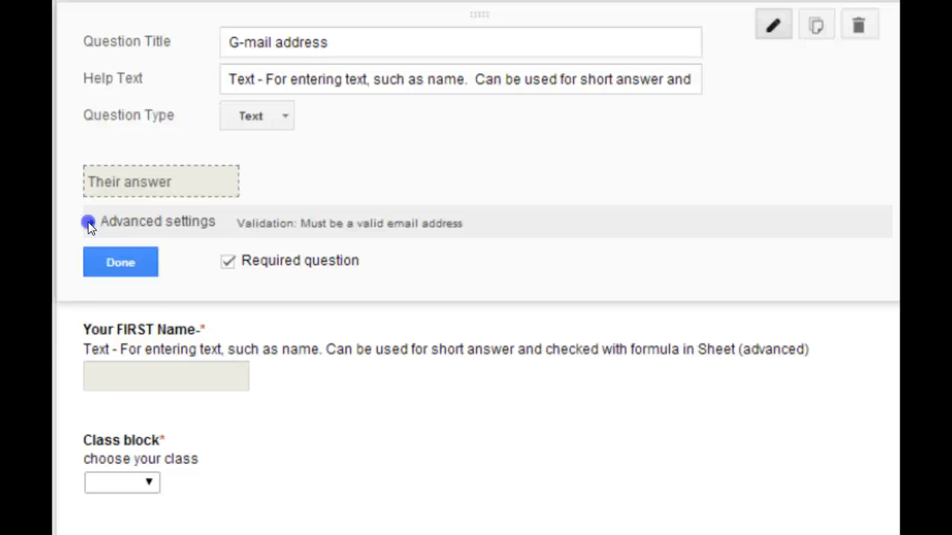
pyautogui.click(88, 222)
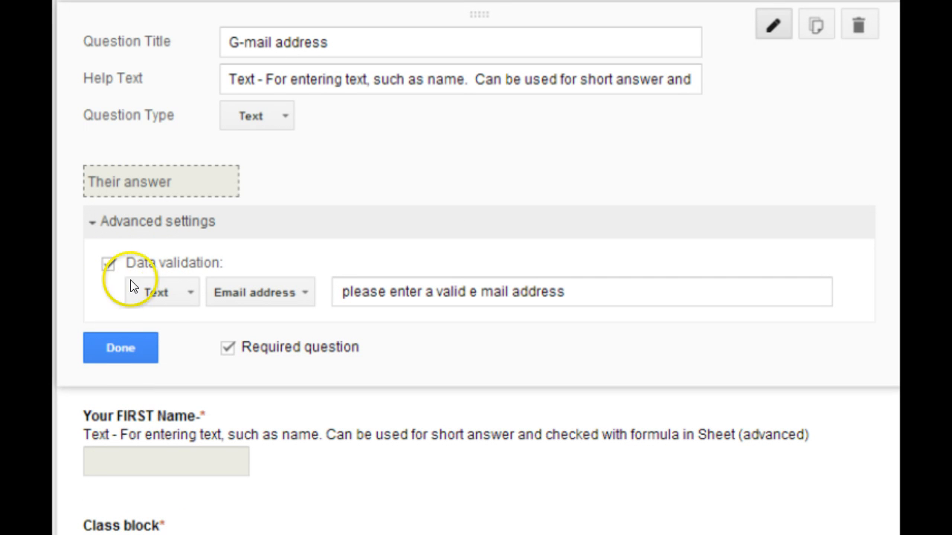
# - Examine the data validation types and the text conditions available for the G-mail address question
pyautogui.click(185, 292)
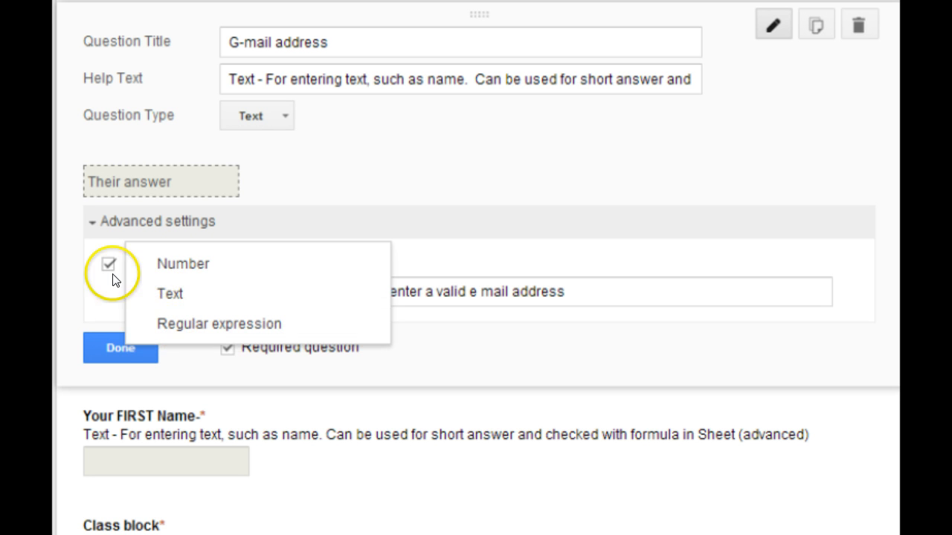
pyautogui.click(171, 295)
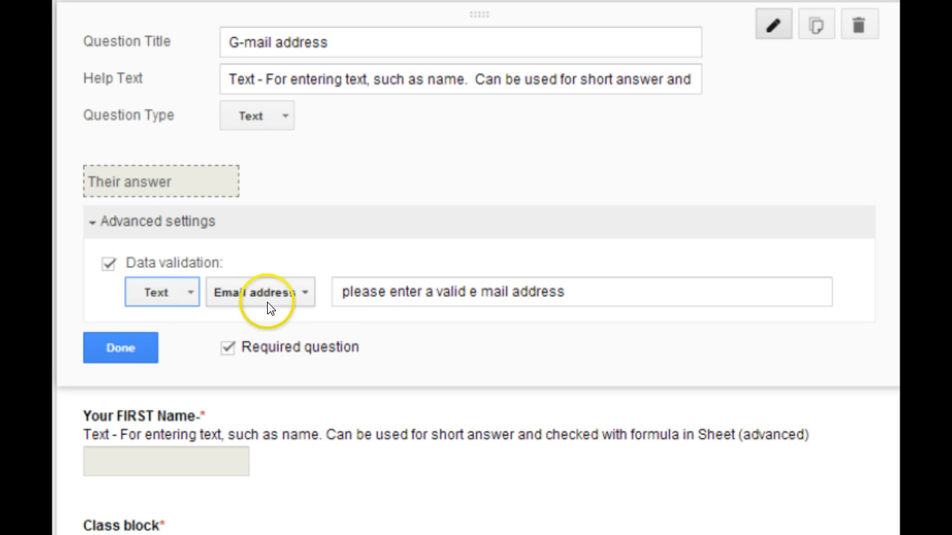
pyautogui.click(301, 293)
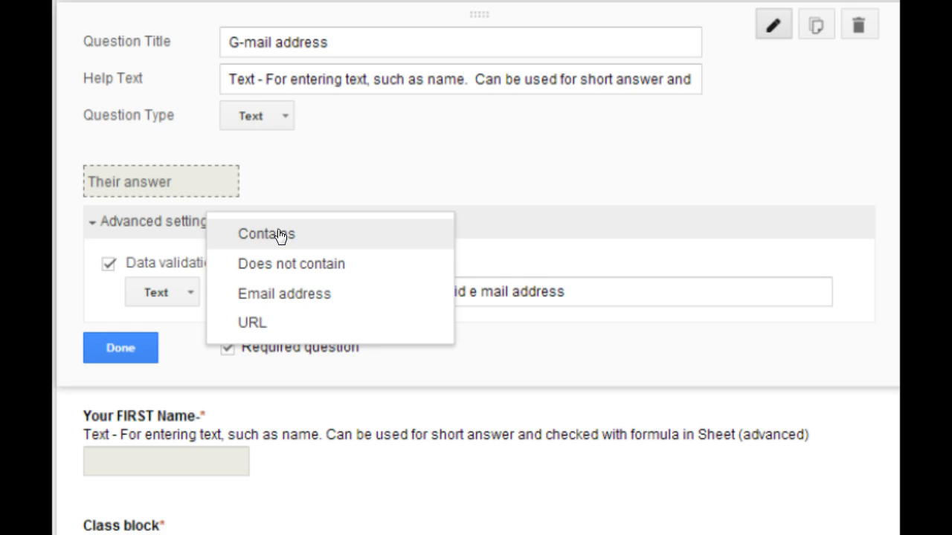
pyautogui.click(271, 266)
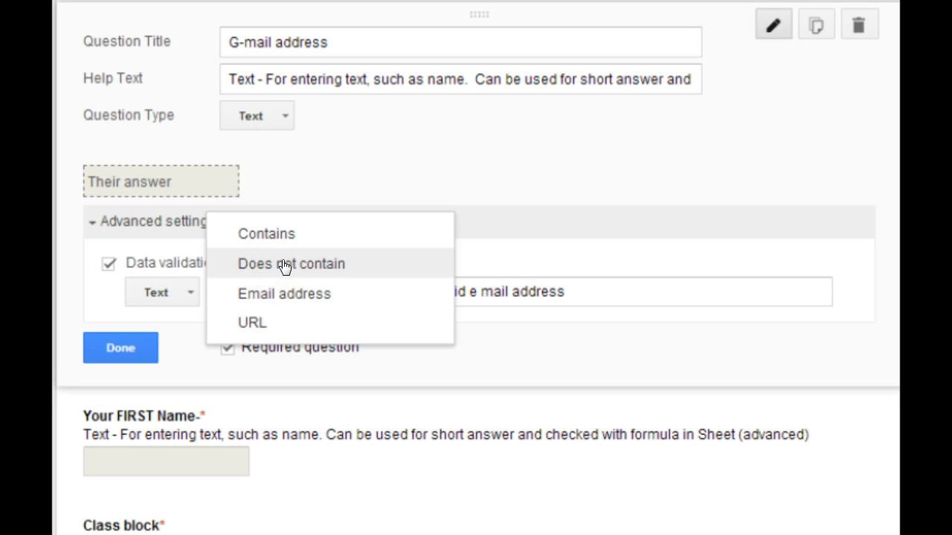
pyautogui.click(285, 266)
pyautogui.click(279, 296)
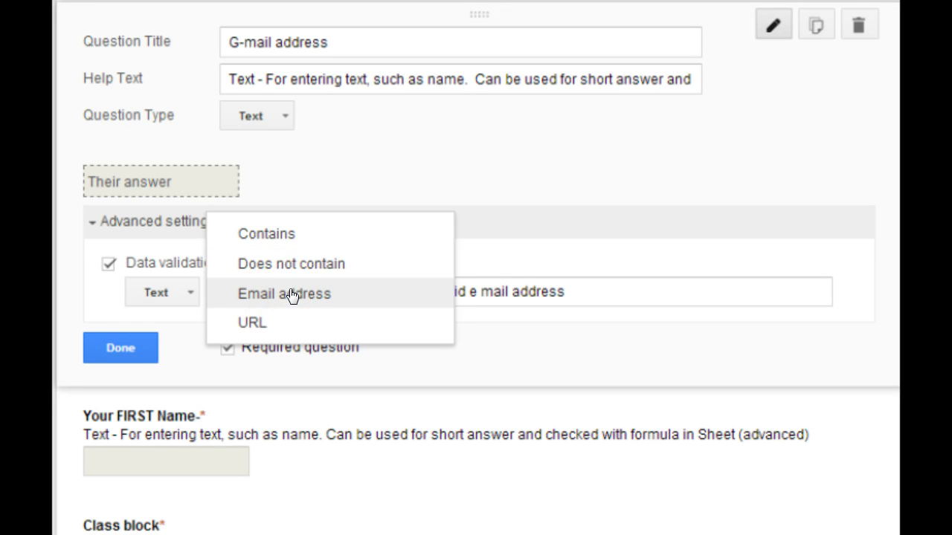
pyautogui.click(290, 295)
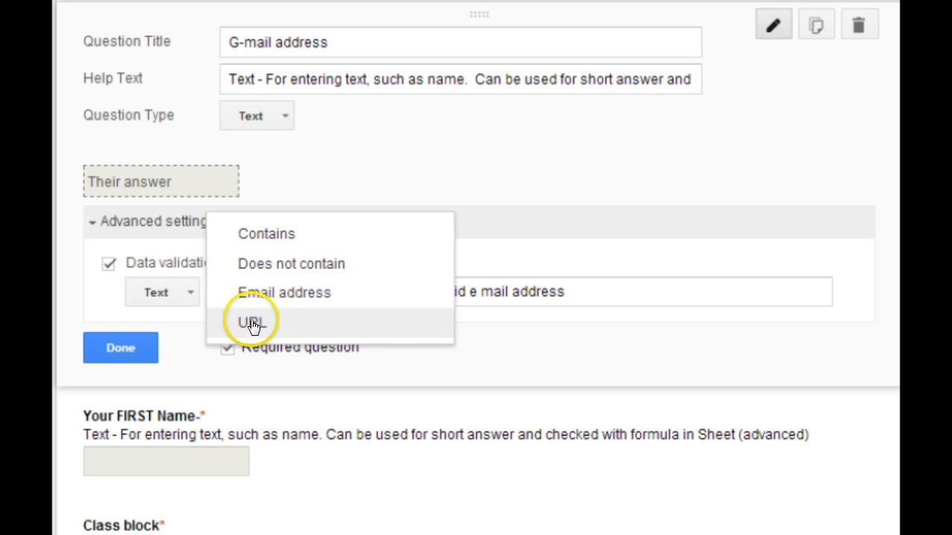
pyautogui.click(510, 342)
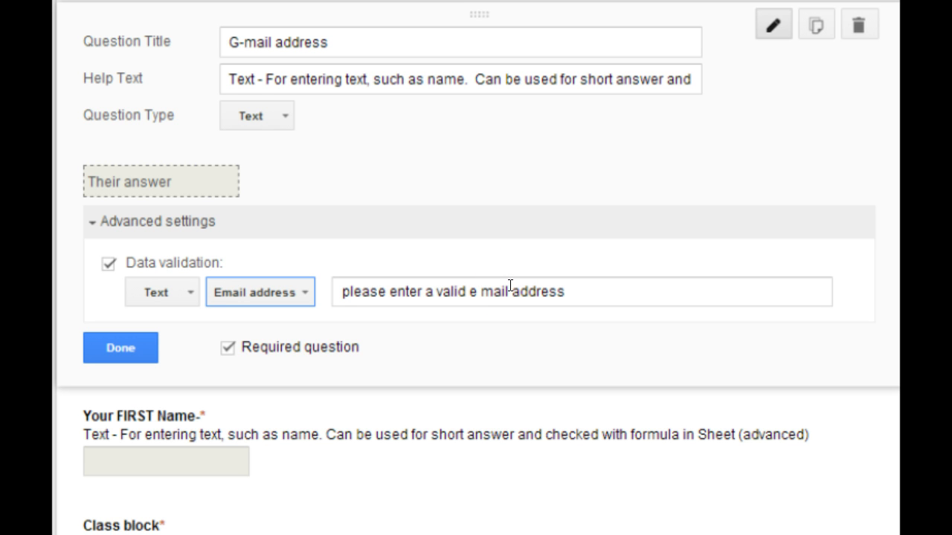
# - Check the custom error text of the G-mail address question and finish editing that question
pyautogui.click(548, 293)
pyautogui.click(561, 293)
pyautogui.click(432, 286)
pyautogui.click(134, 344)
# - Open the whole number question for editing and expand its advanced settings
pyautogui.scroll(-3, 339, 291)
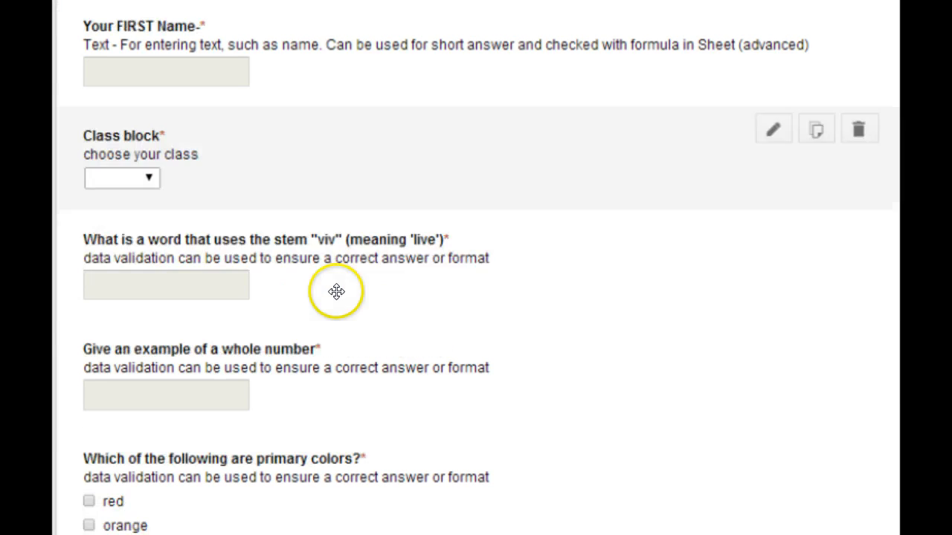
pyautogui.scroll(-2, 342, 289)
pyautogui.scroll(-2, 274, 149)
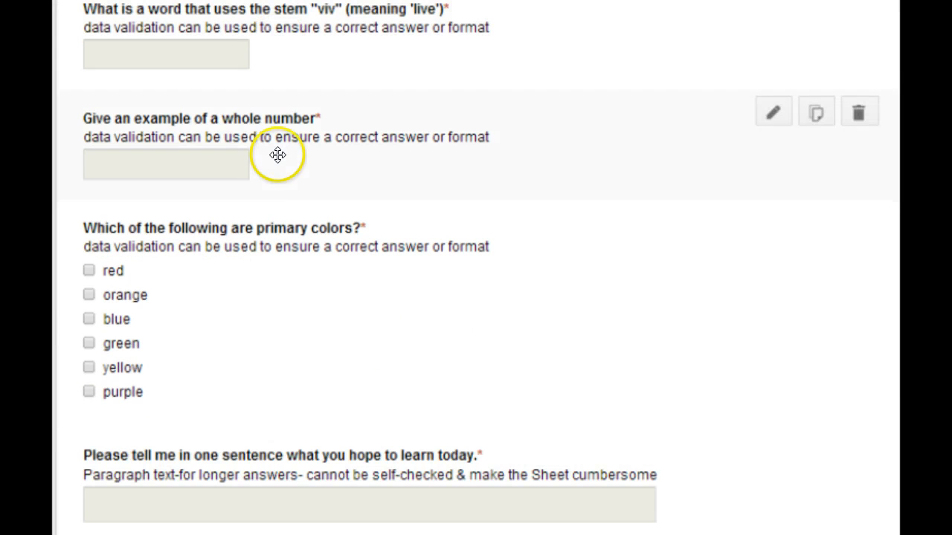
pyautogui.click(773, 113)
pyautogui.scroll(-2, 699, 133)
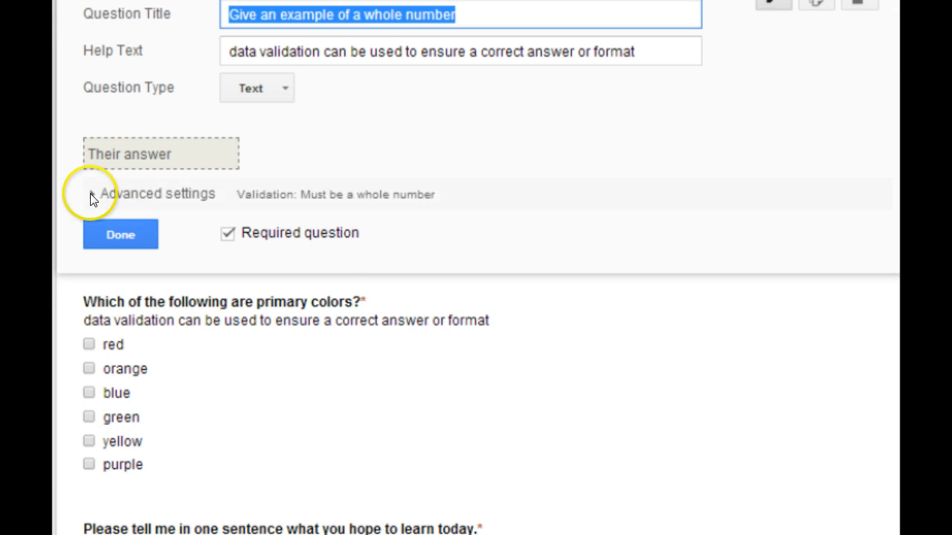
pyautogui.click(90, 193)
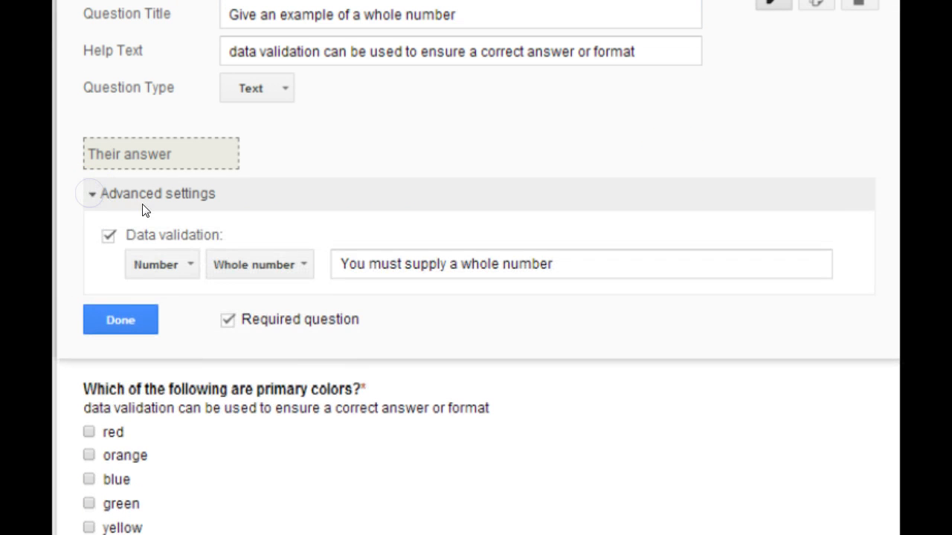
# - Examine the data validation types and the number conditions available for the whole number question
pyautogui.click(185, 266)
pyautogui.click(187, 265)
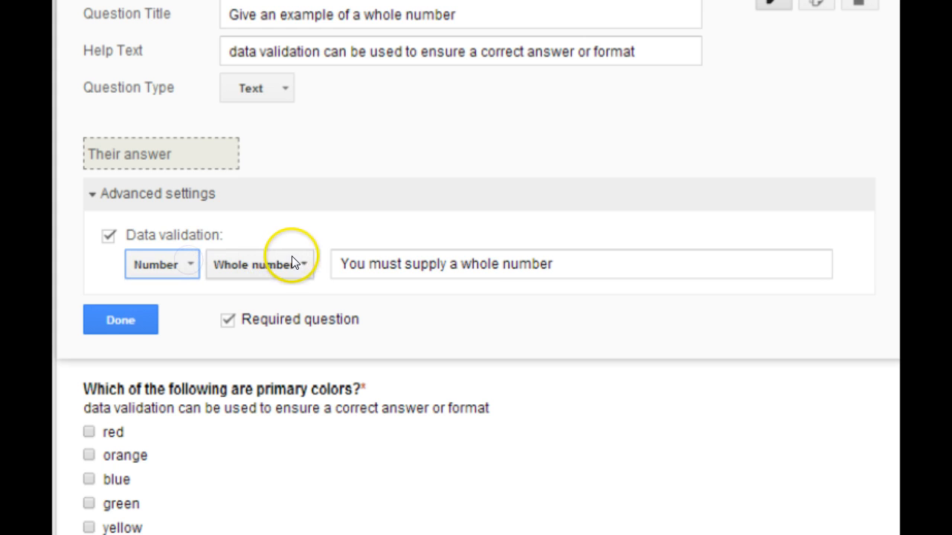
pyautogui.click(300, 264)
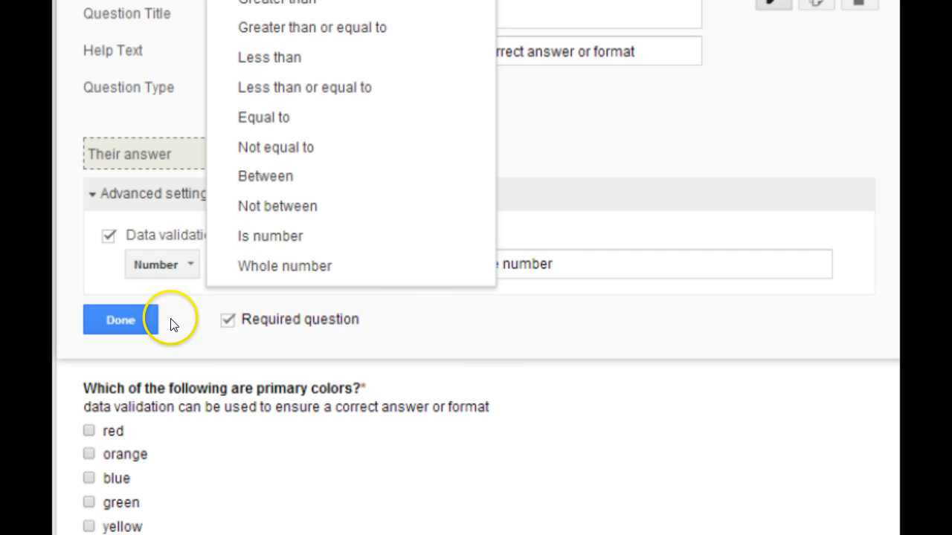
pyautogui.click(574, 355)
# - Open the primary colors question's advanced settings for editing and examine the selection conditions its data validation offers
pyautogui.scroll(-2, 620, 293)
pyautogui.scroll(-4, 619, 293)
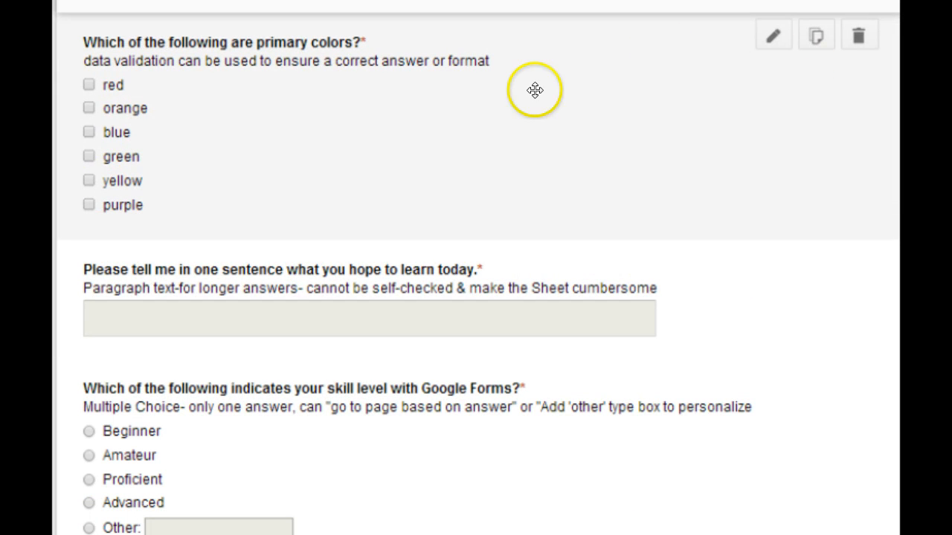
pyautogui.click(773, 37)
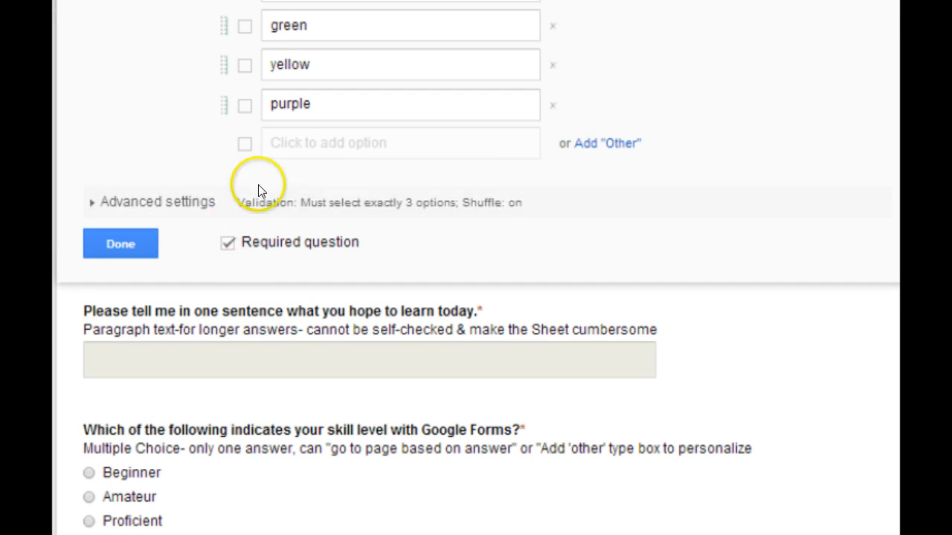
pyautogui.click(92, 203)
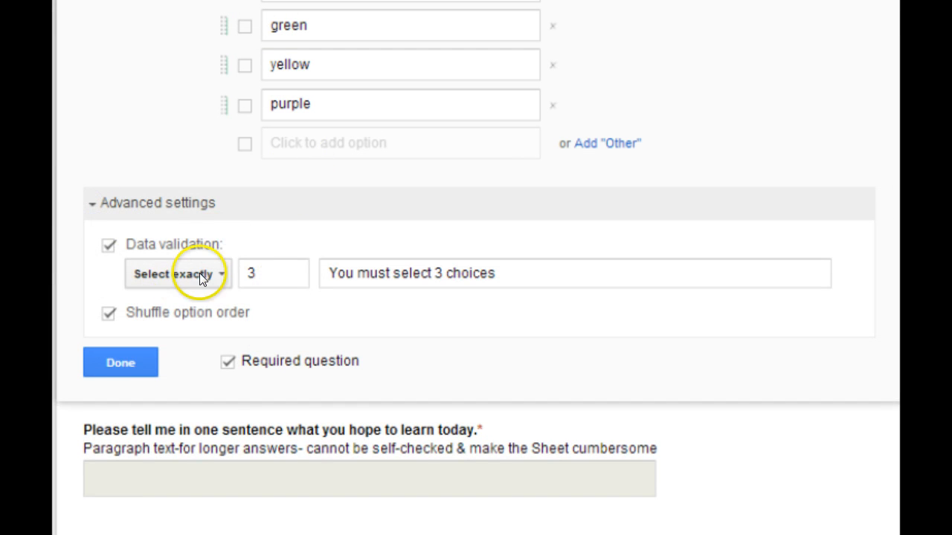
pyautogui.click(219, 274)
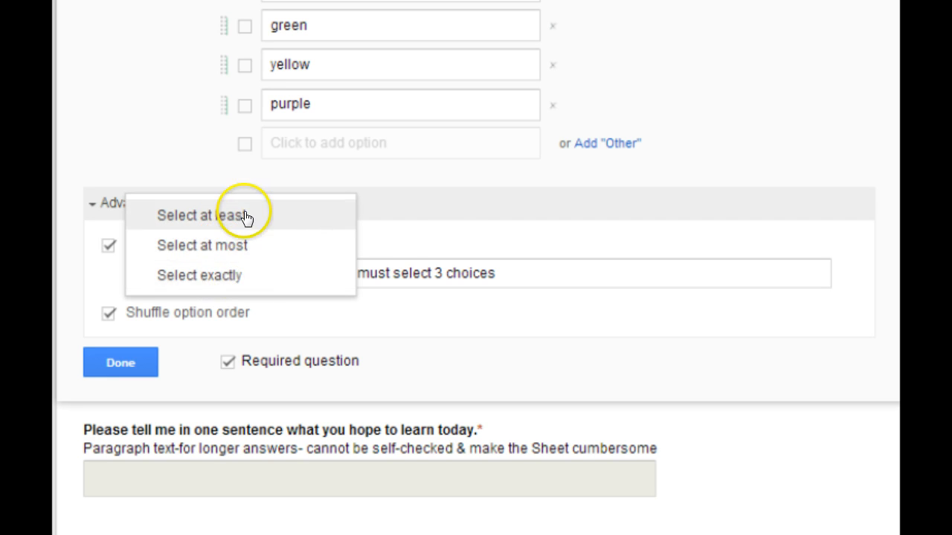
pyautogui.click(446, 232)
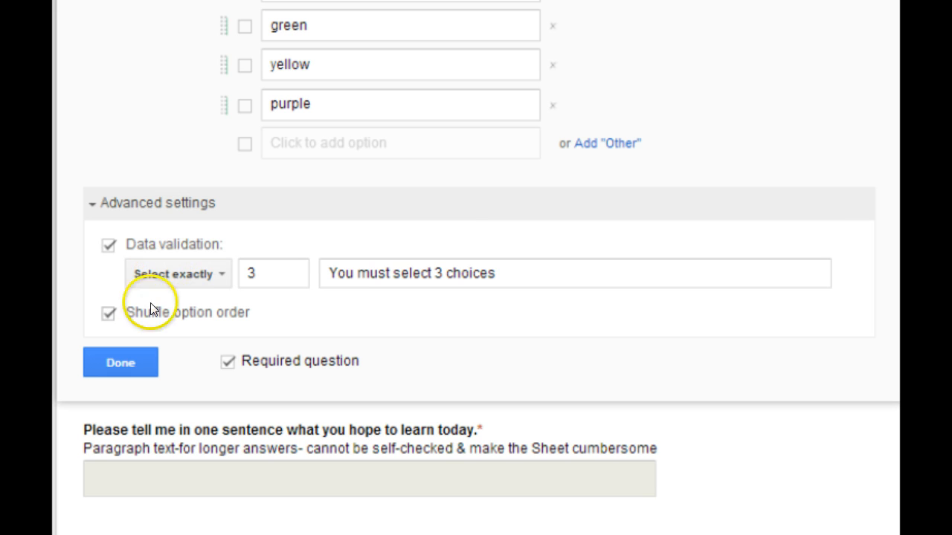